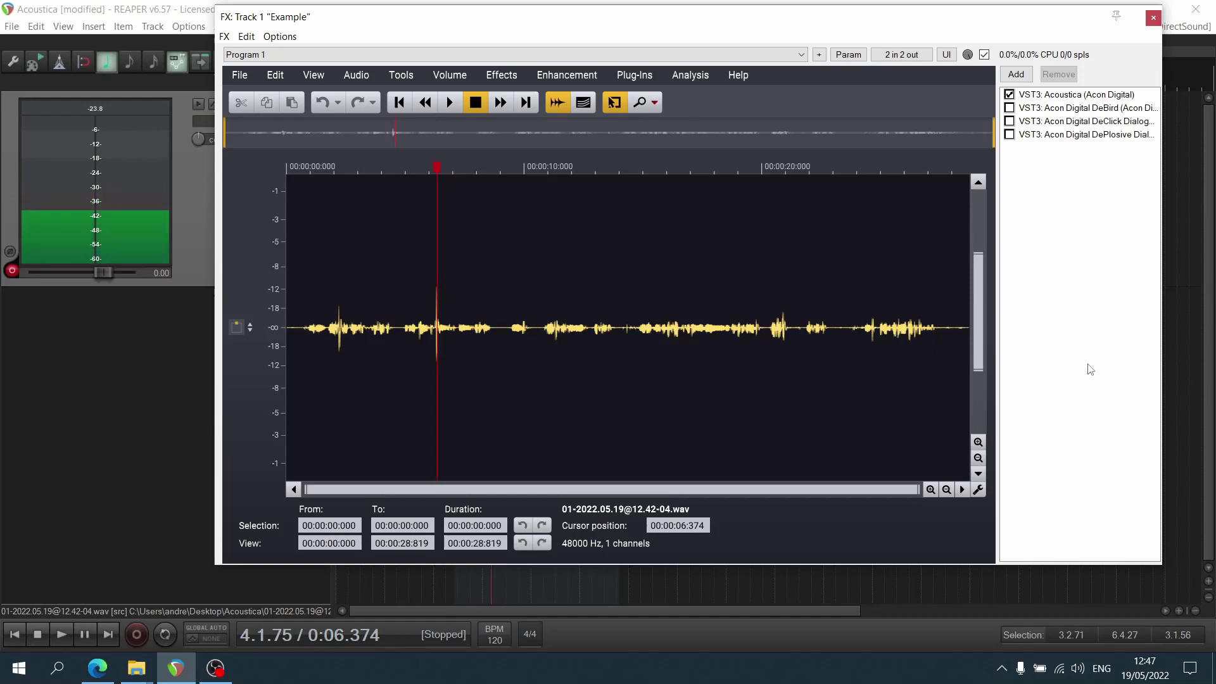
Browse Acoustica's menus, then display DeClick's settings and finally DeBird's in the FX chain
{"action": "left_click", "coordinate": [401, 75]}
{"action": "mouse_move", "coordinate": [366, 75]}
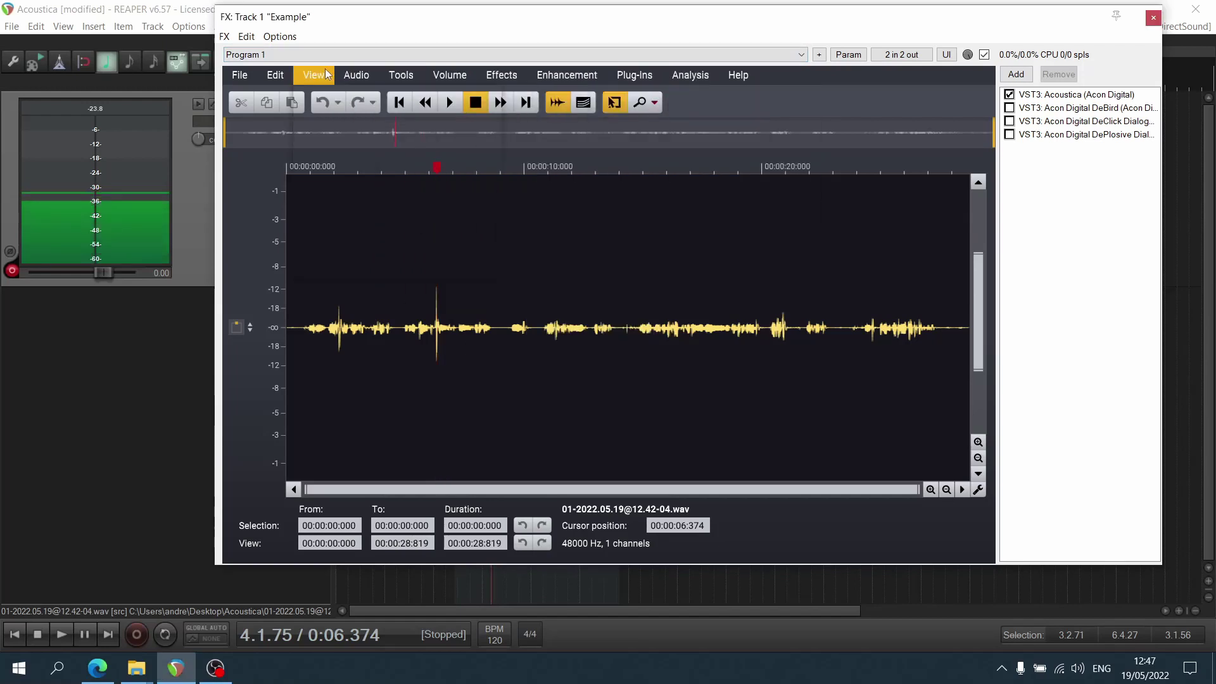
{"action": "mouse_move", "coordinate": [501, 76]}
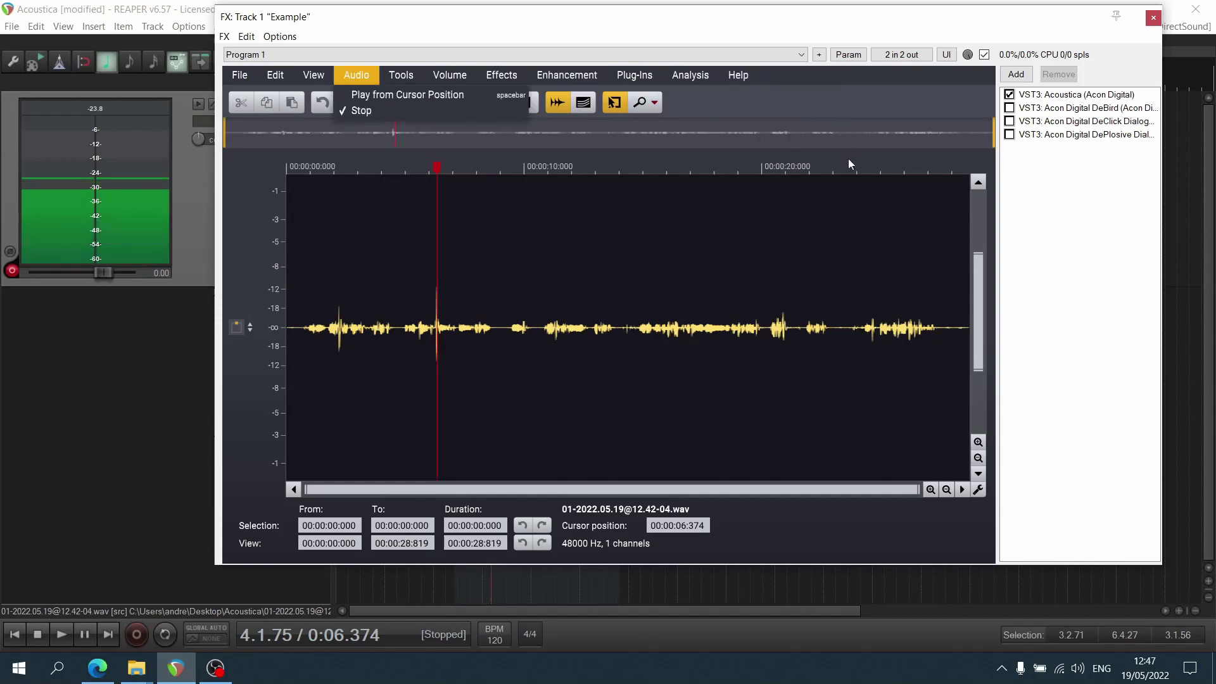
{"action": "left_click", "coordinate": [1084, 121]}
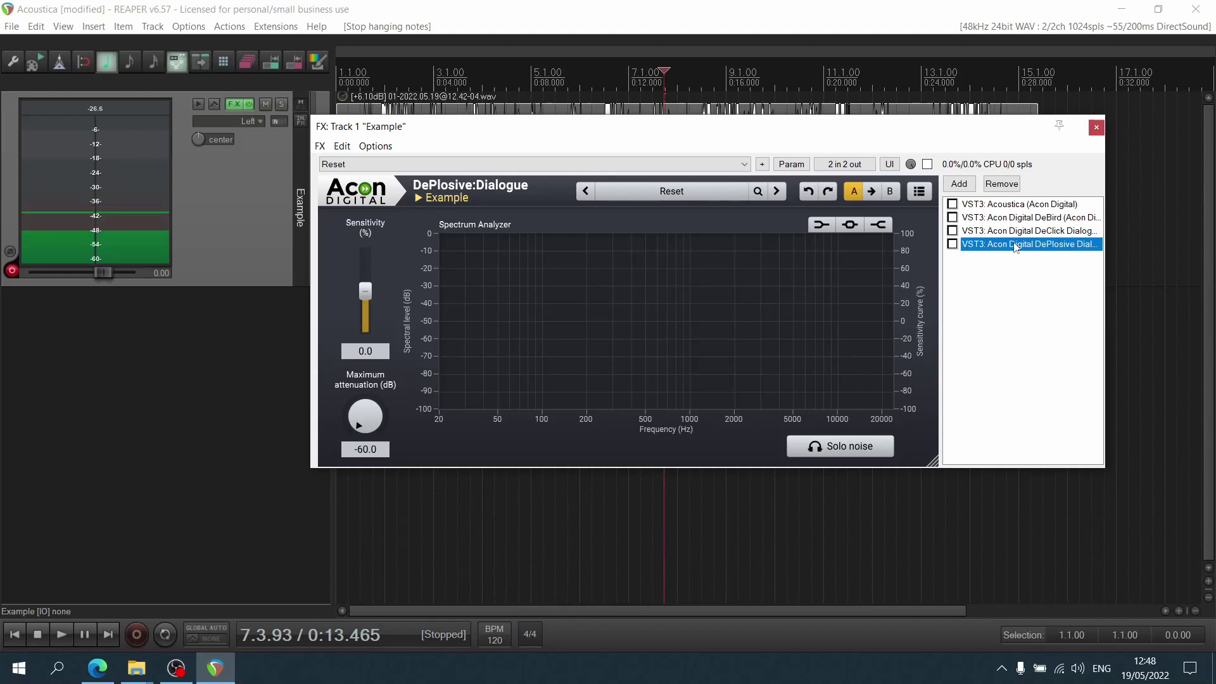
{"action": "left_click", "coordinate": [1009, 219]}
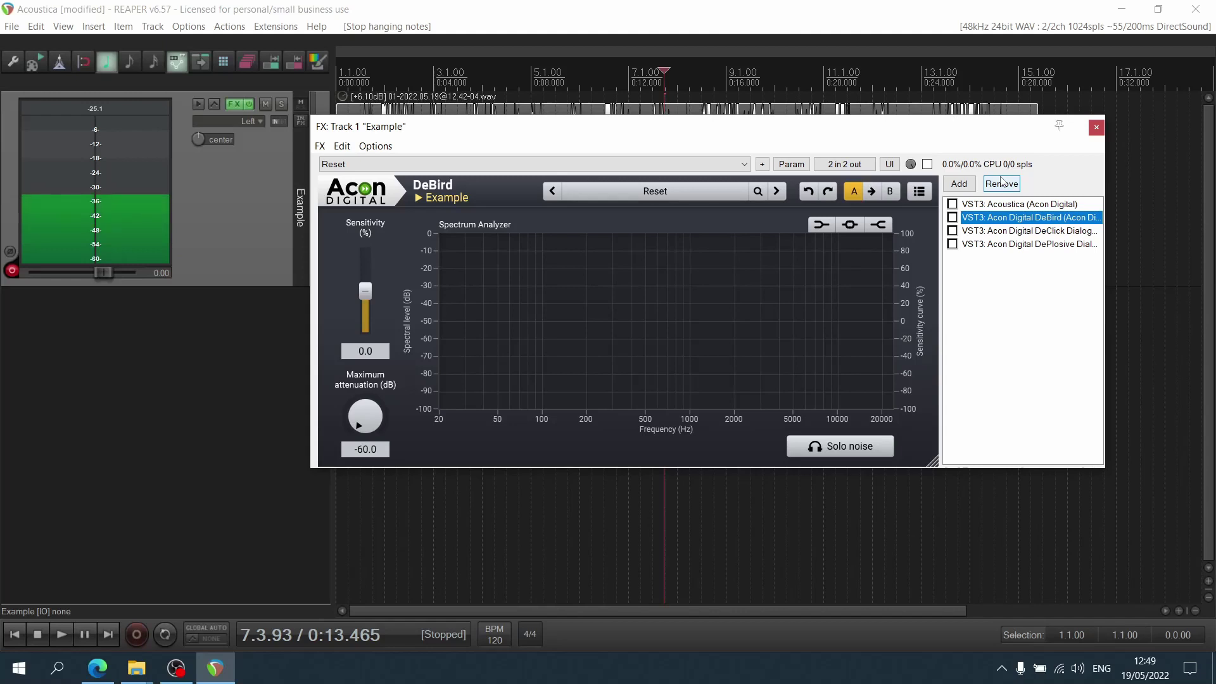
Remove DeBird from the chain, then play the recording from the start with the track disarmed
{"action": "left_click", "coordinate": [1001, 182]}
{"action": "left_click_drag", "start_coordinate": [634, 126], "coordinate": [703, 300]}
{"action": "left_click", "coordinate": [343, 72]}
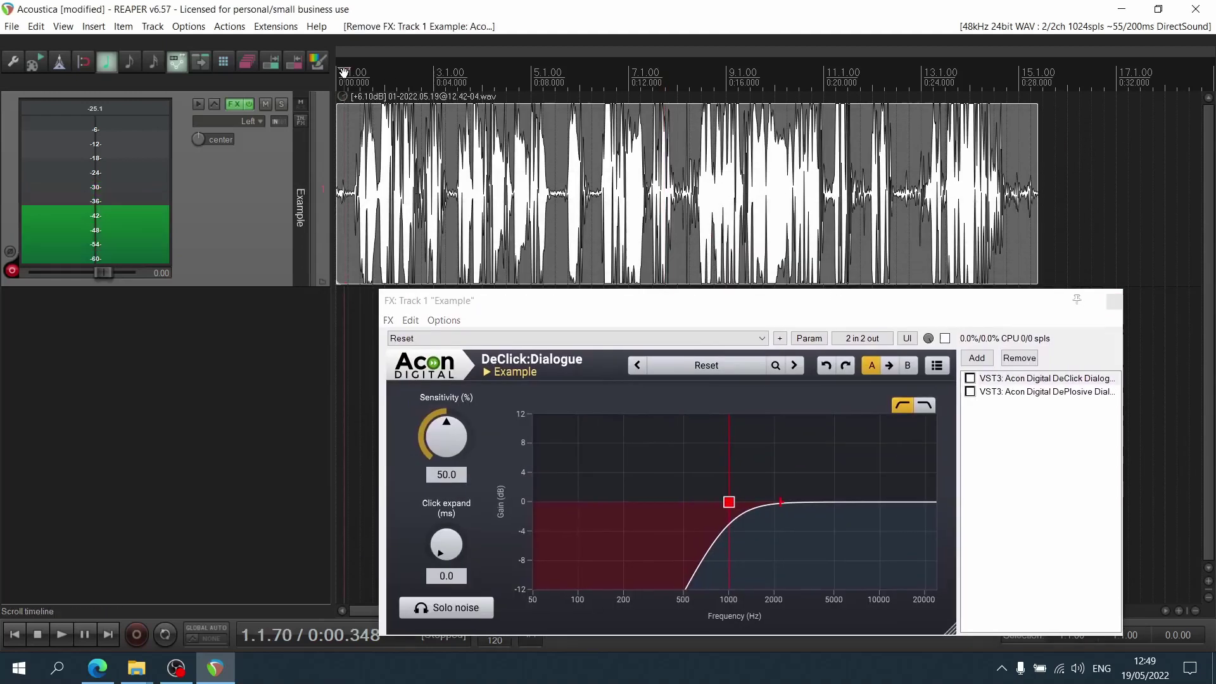
{"action": "key", "text": "space"}
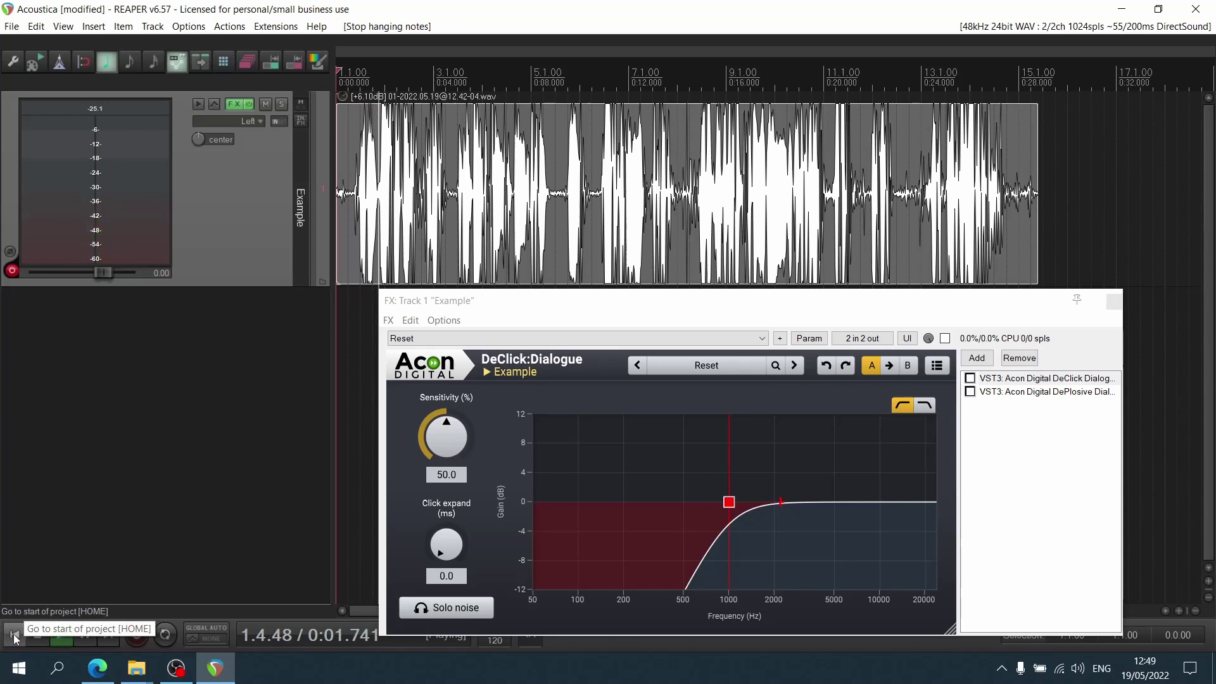
{"action": "left_click", "coordinate": [11, 272]}
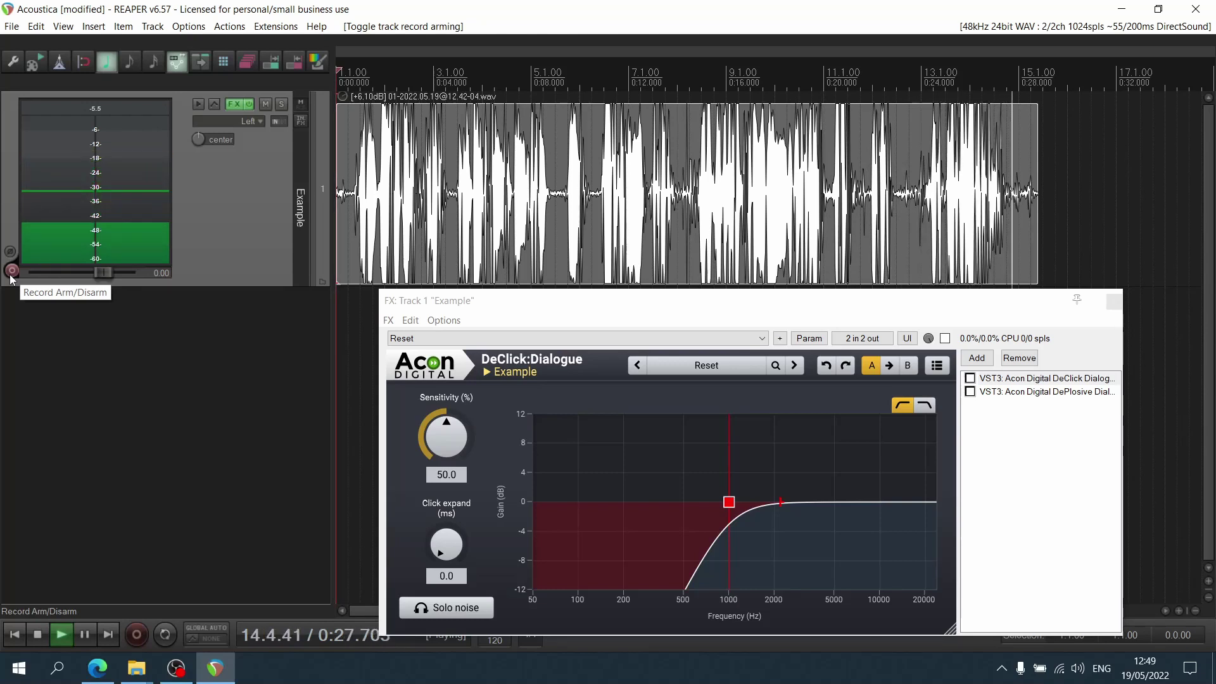
{"action": "key", "text": "space"}
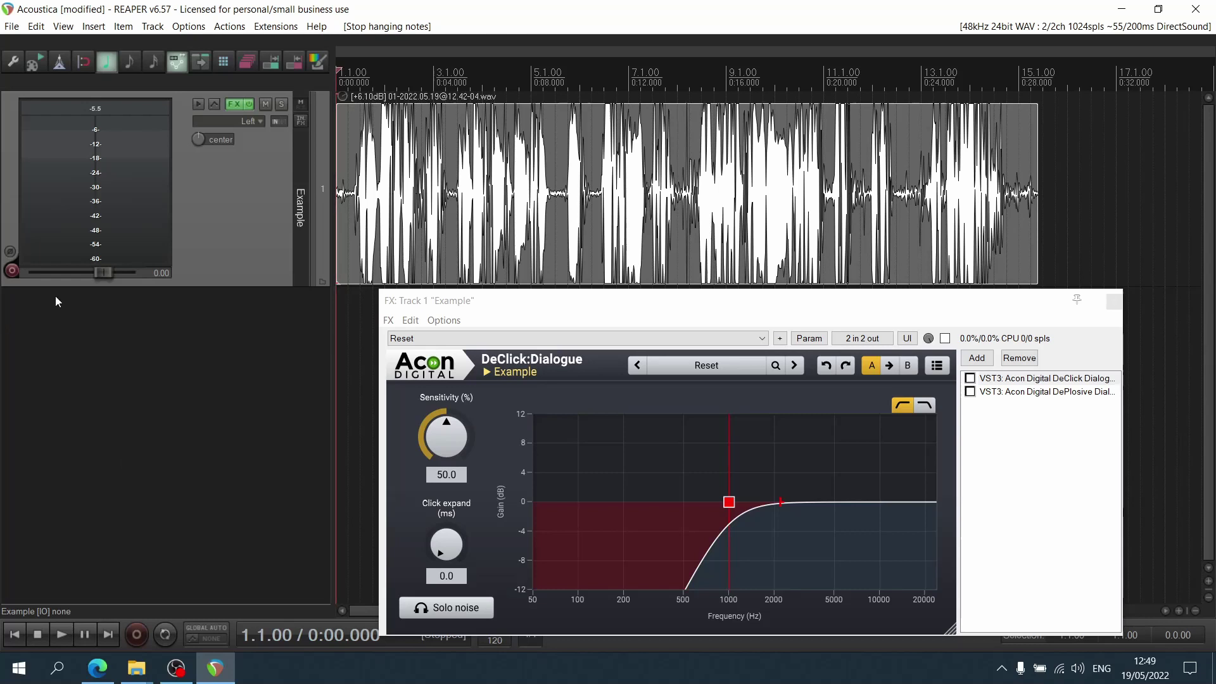
{"action": "left_click", "coordinate": [970, 379]}
{"action": "left_click", "coordinate": [969, 392]}
{"action": "key", "text": "space"}
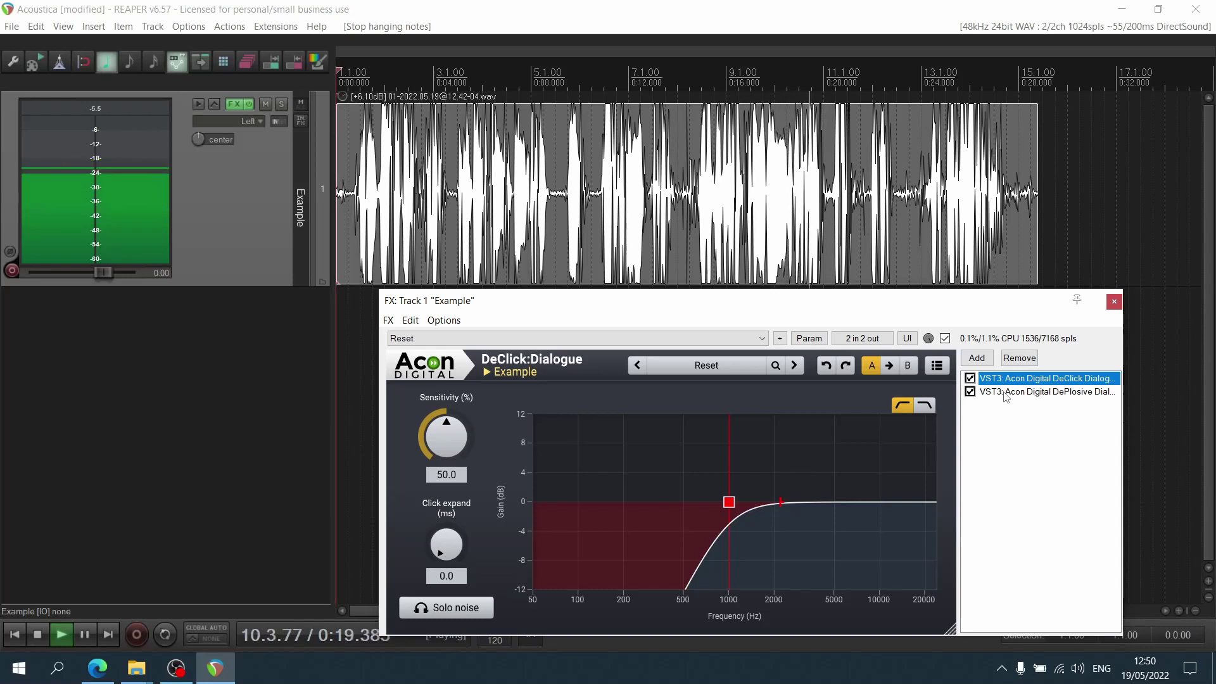
{"action": "key", "text": "space"}
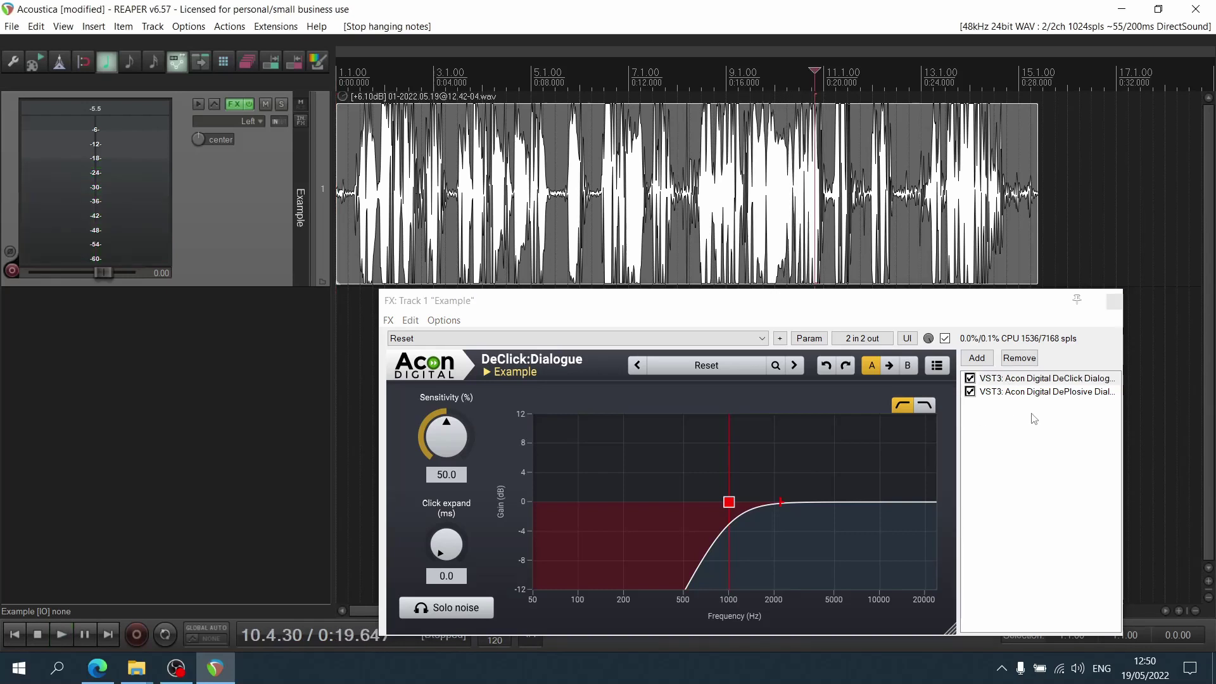
{"action": "left_click", "coordinate": [992, 392]}
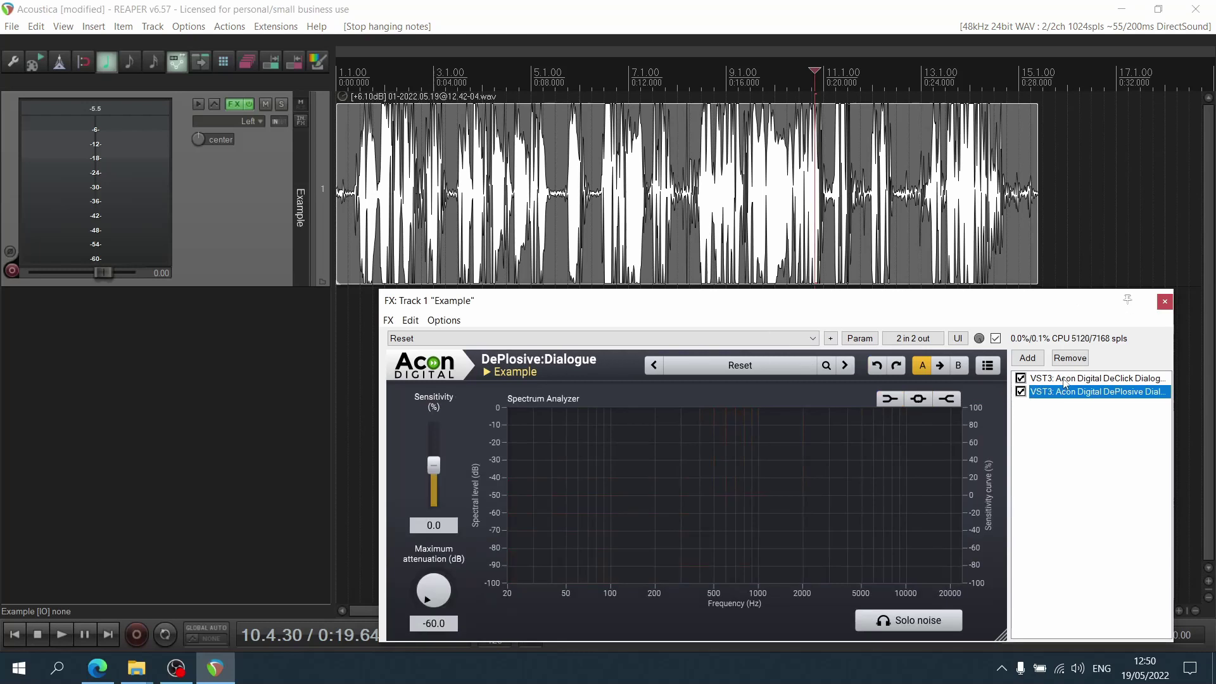
{"action": "left_click", "coordinate": [1065, 378]}
{"action": "left_click", "coordinate": [970, 392]}
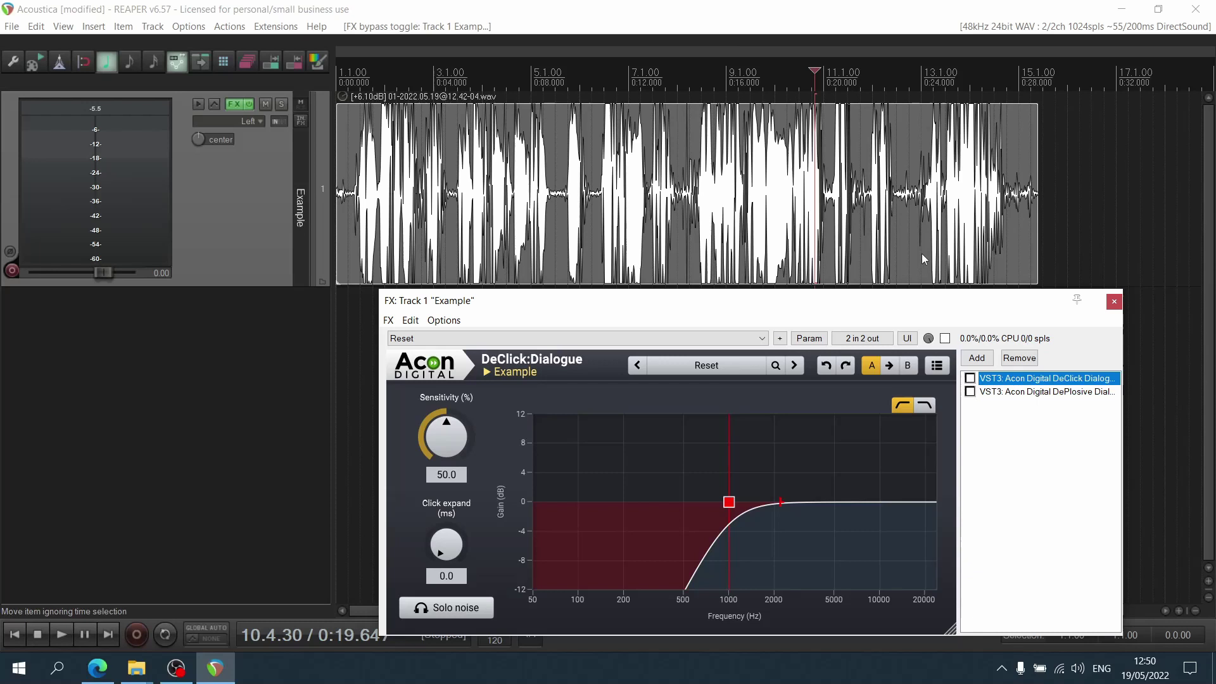
Select the passage from 0:12.2 to 0:13.6 and compare it unprocessed and with DeClick enabled
{"action": "left_click_drag", "start_coordinate": [670, 83], "coordinate": [701, 84]}
{"action": "key", "text": "space"}
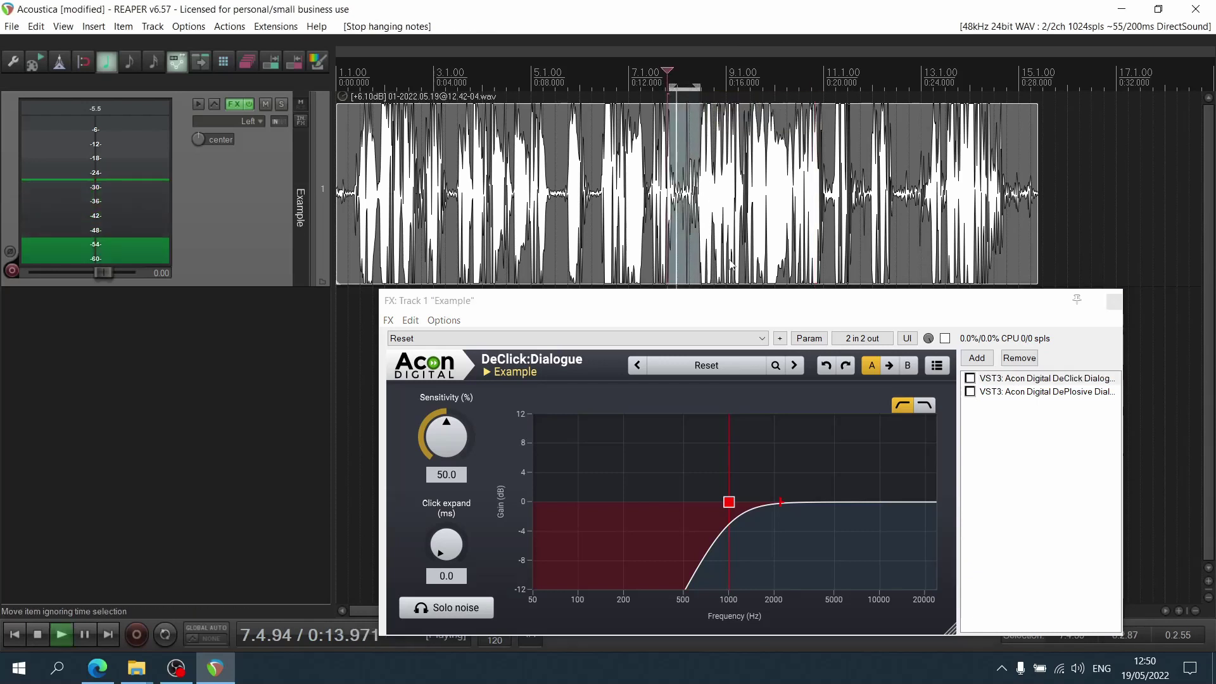
{"action": "left_click", "coordinate": [970, 378]}
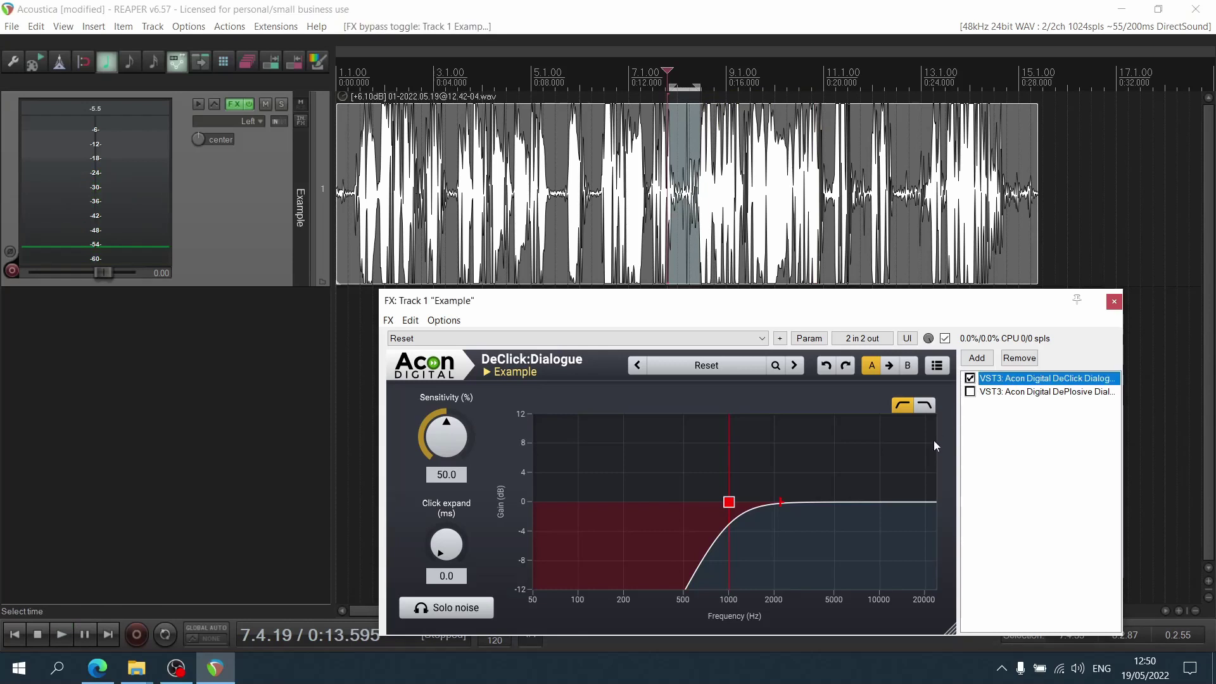
{"action": "key", "text": "space"}
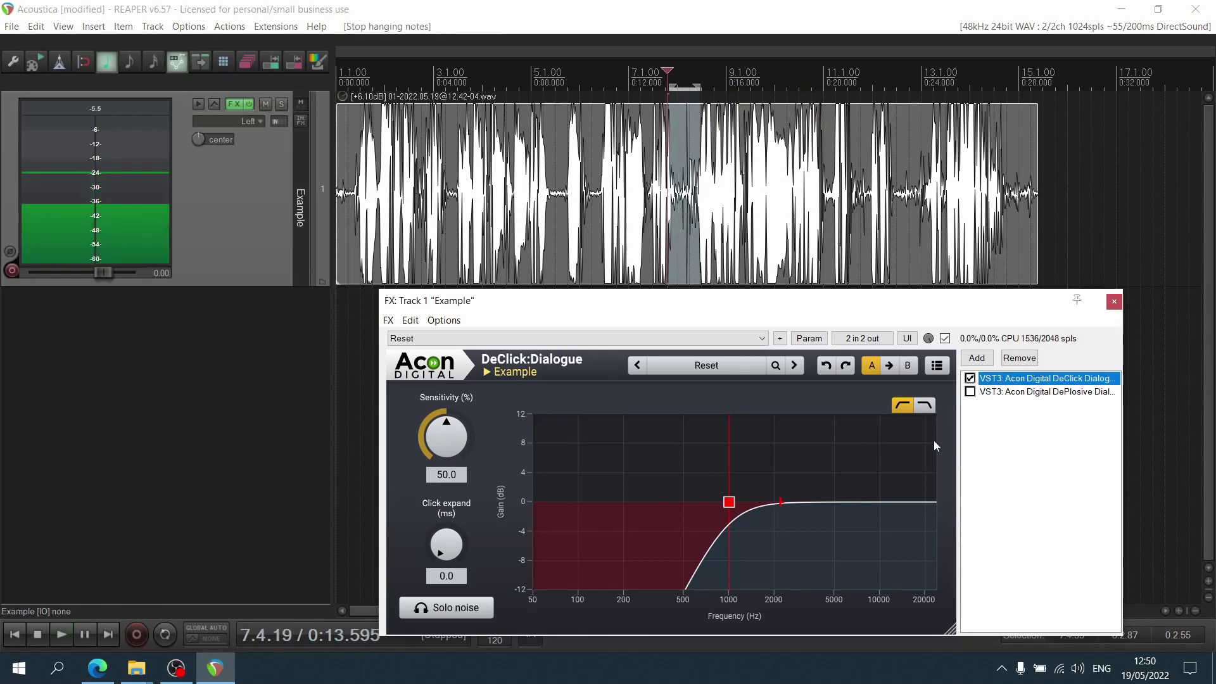
Audition only the clicks DeClick removes with Solo noise, then toggle DePlosive's bypass
{"action": "left_click", "coordinate": [467, 606]}
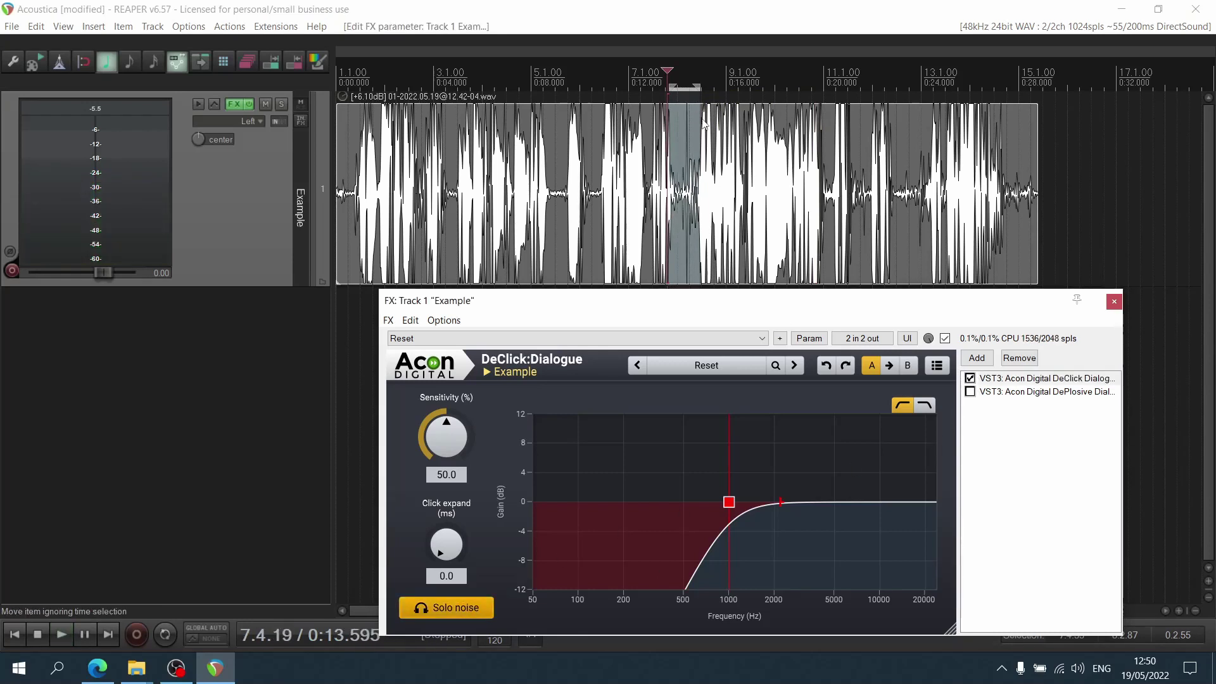
{"action": "key", "text": "space"}
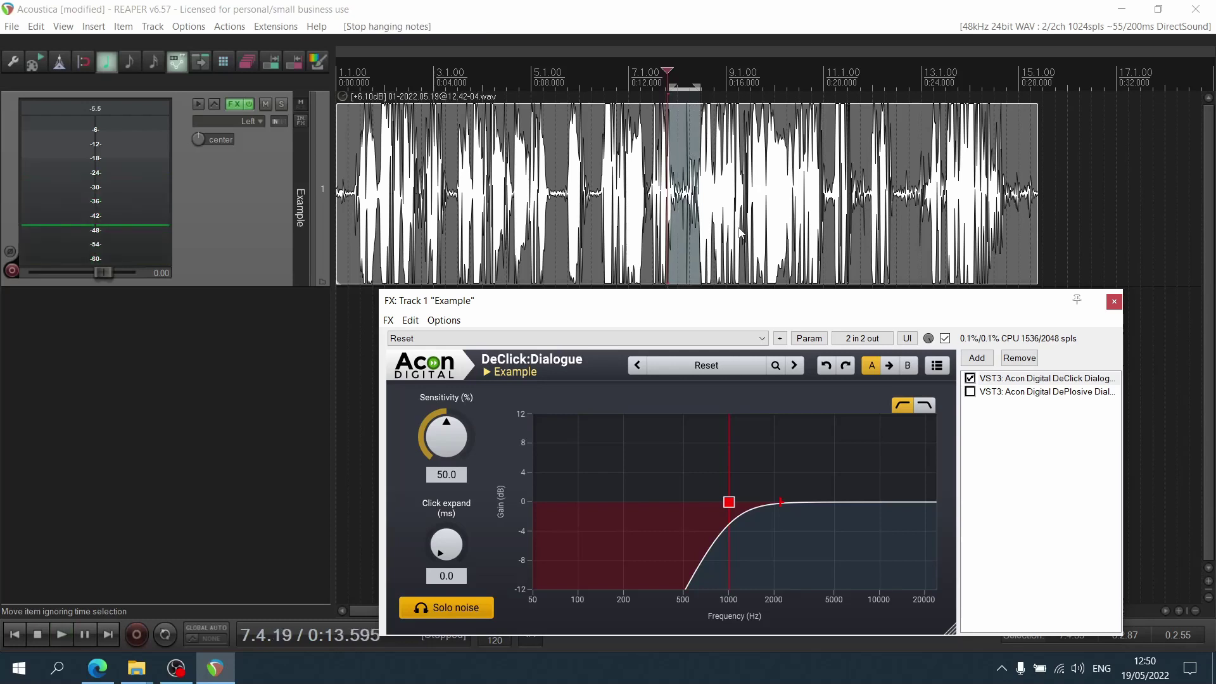
{"action": "left_click", "coordinate": [487, 608]}
{"action": "left_click", "coordinate": [969, 392]}
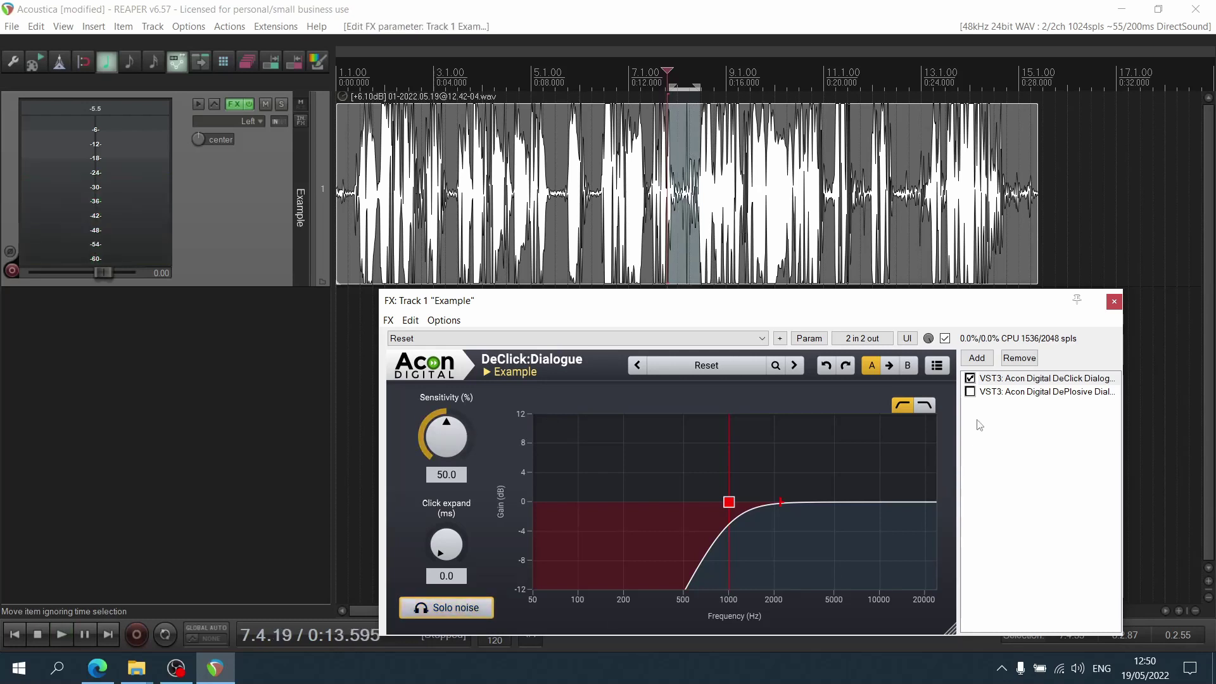
Bypass DeClick, select 3.2–5.3, and compare the passage with DePlosive off and on
{"action": "left_click", "coordinate": [969, 378]}
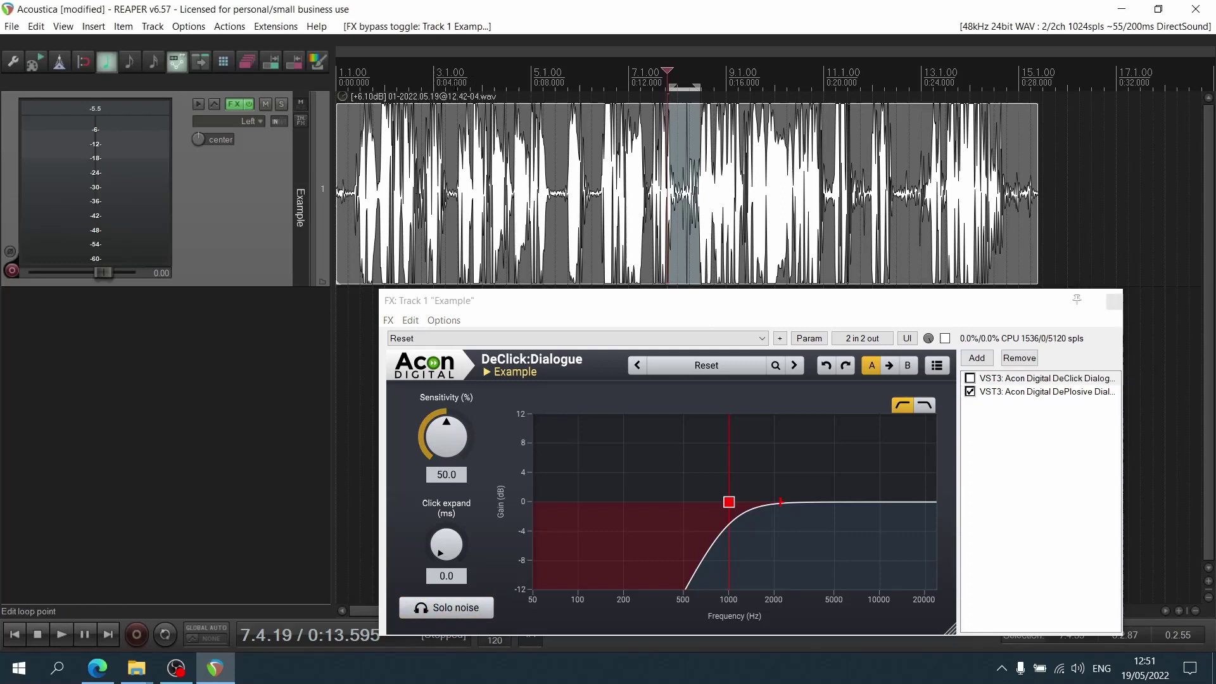
{"action": "left_click_drag", "start_coordinate": [450, 86], "coordinate": [556, 88]}
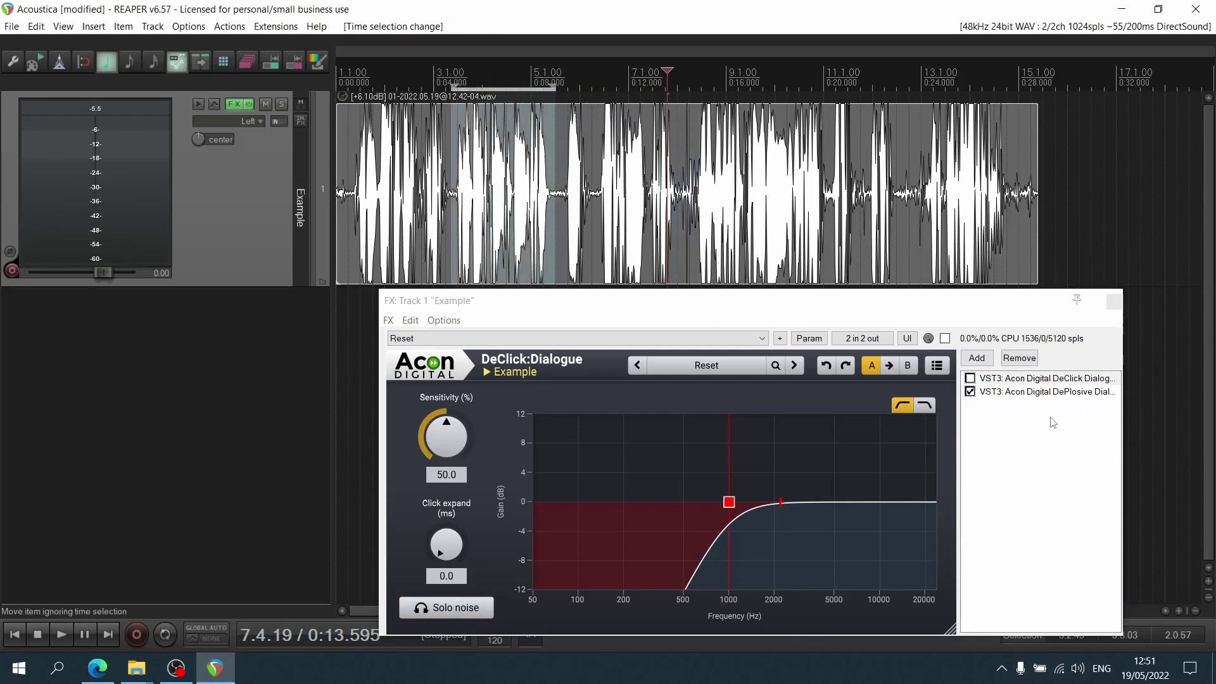
{"action": "left_click", "coordinate": [970, 392]}
{"action": "key", "text": "space"}
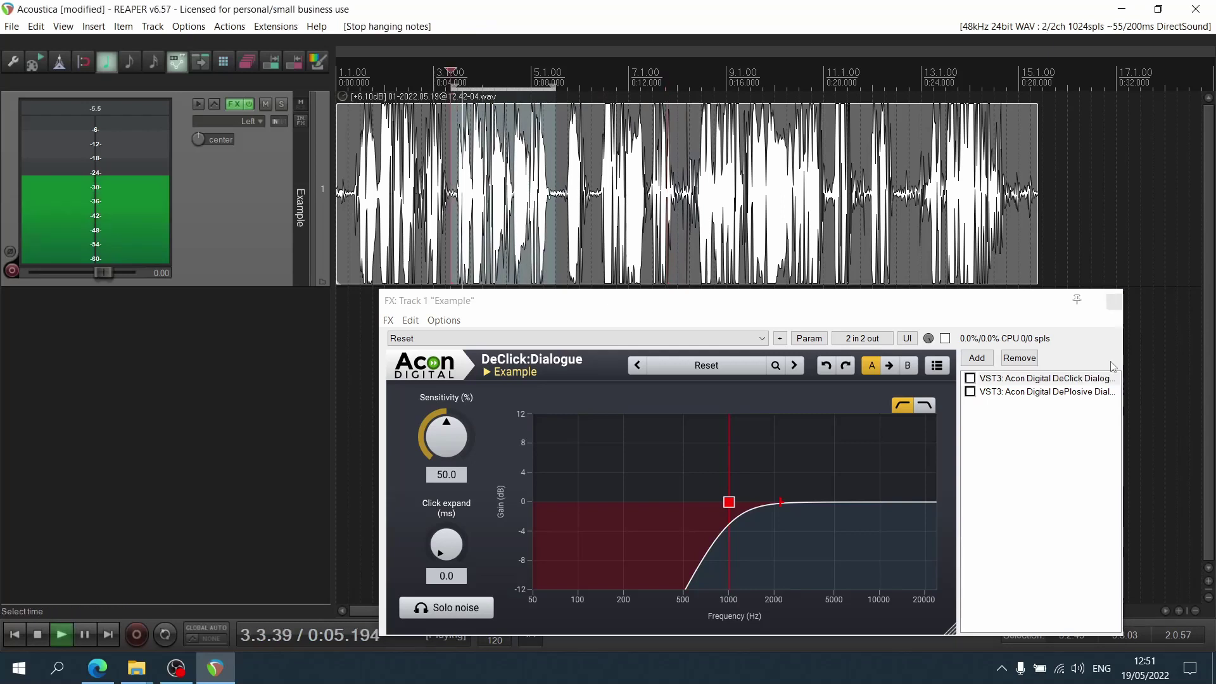
{"action": "key", "text": "space"}
{"action": "key", "text": "space"}
{"action": "left_click", "coordinate": [970, 392]}
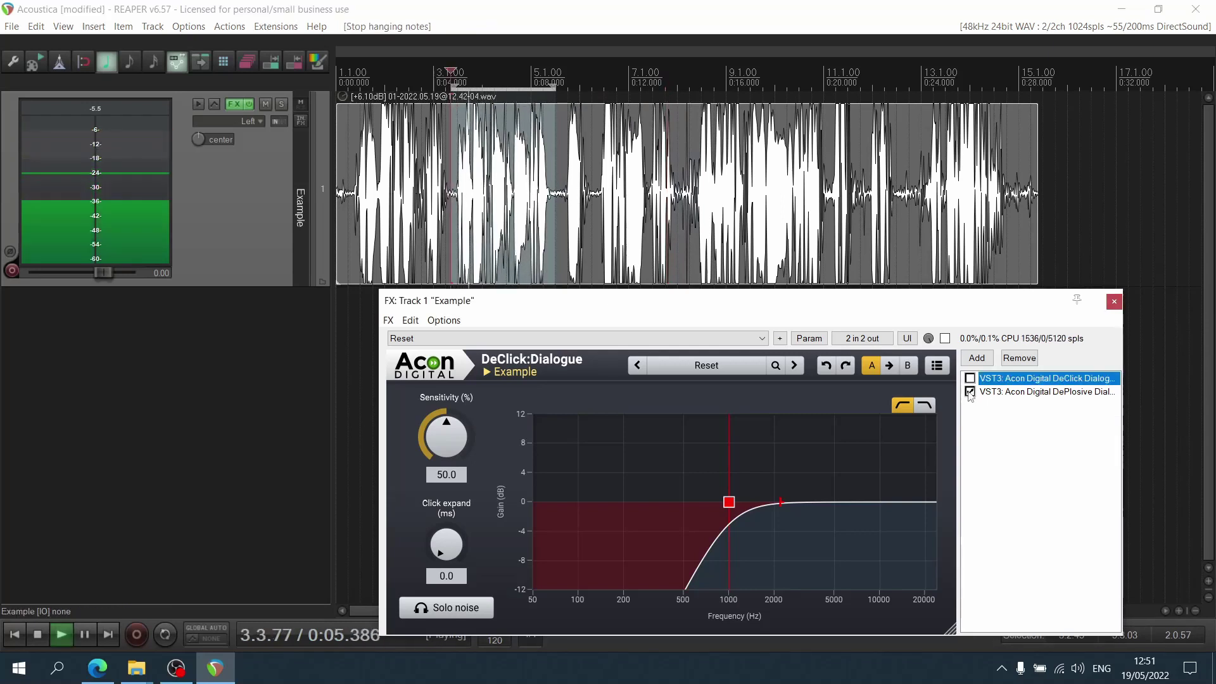
Show DePlosive's settings and audition only the noise it removes using Solo noise
{"action": "left_click", "coordinate": [1034, 392]}
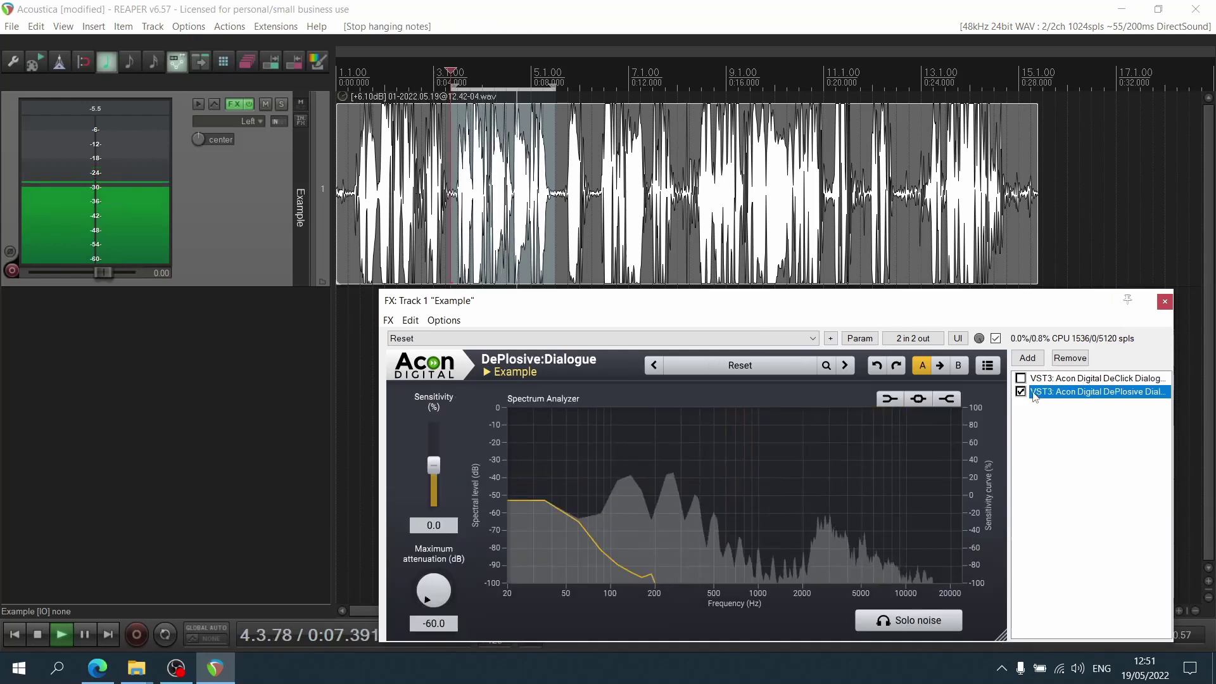
{"action": "key", "text": "space"}
{"action": "left_click", "coordinate": [932, 621]}
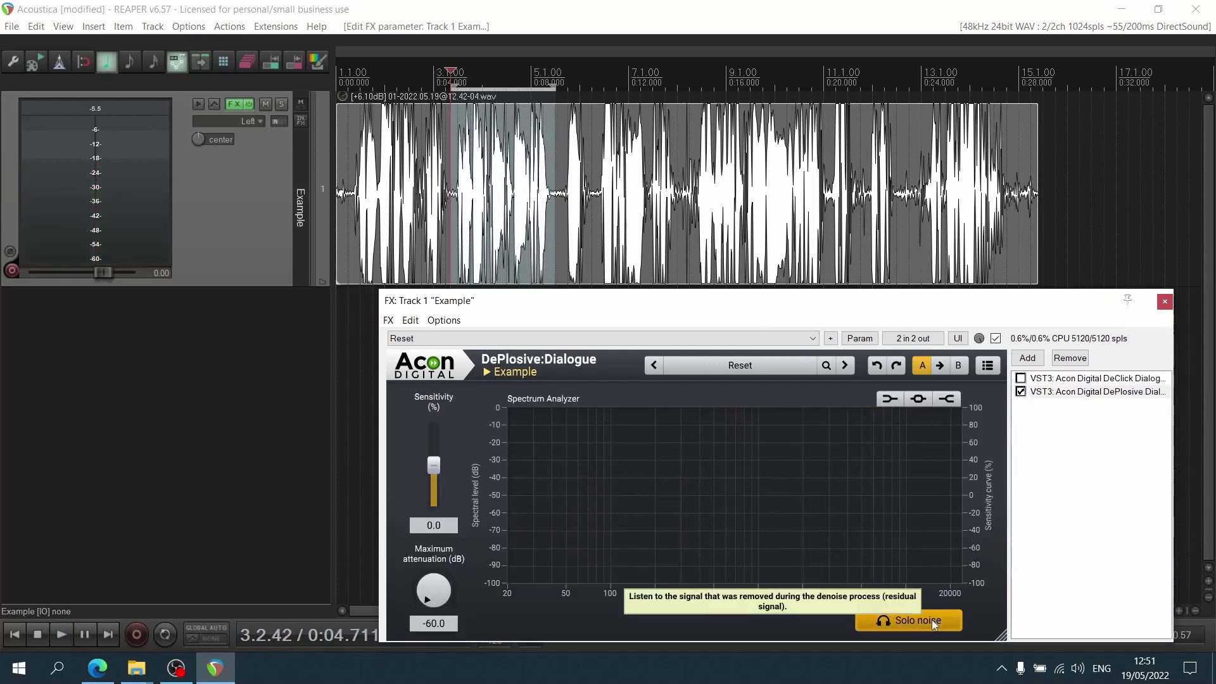
{"action": "key", "text": "space"}
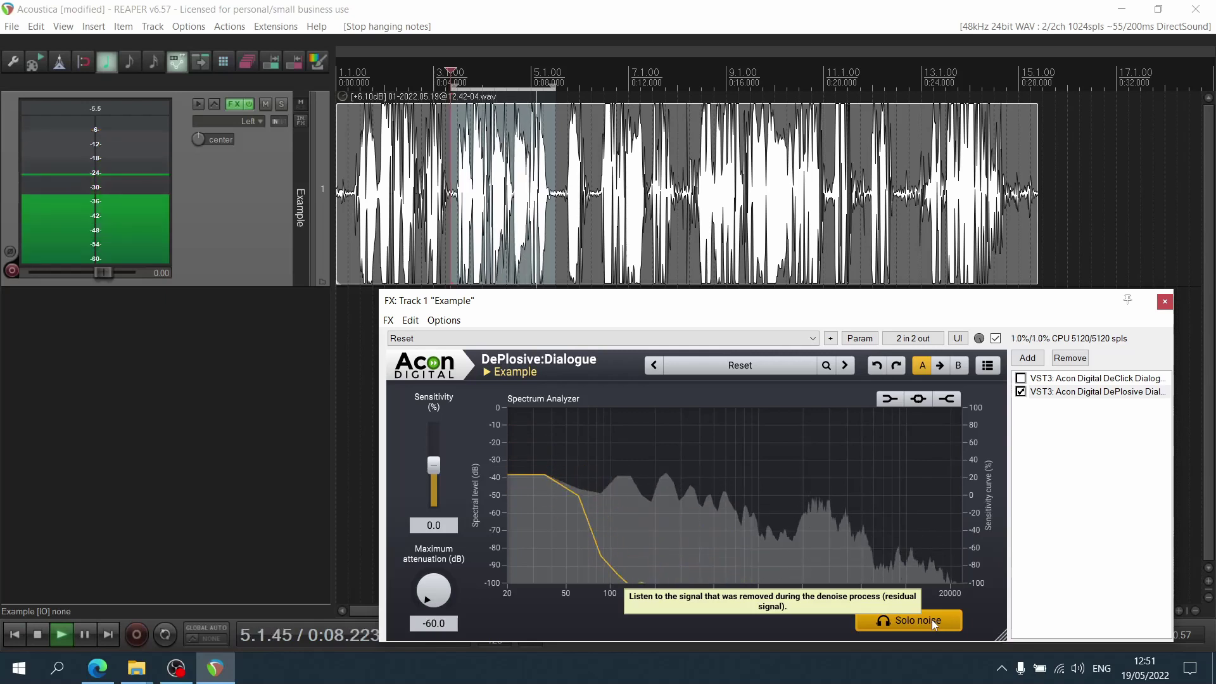
{"action": "left_click", "coordinate": [932, 619]}
{"action": "key", "text": "space"}
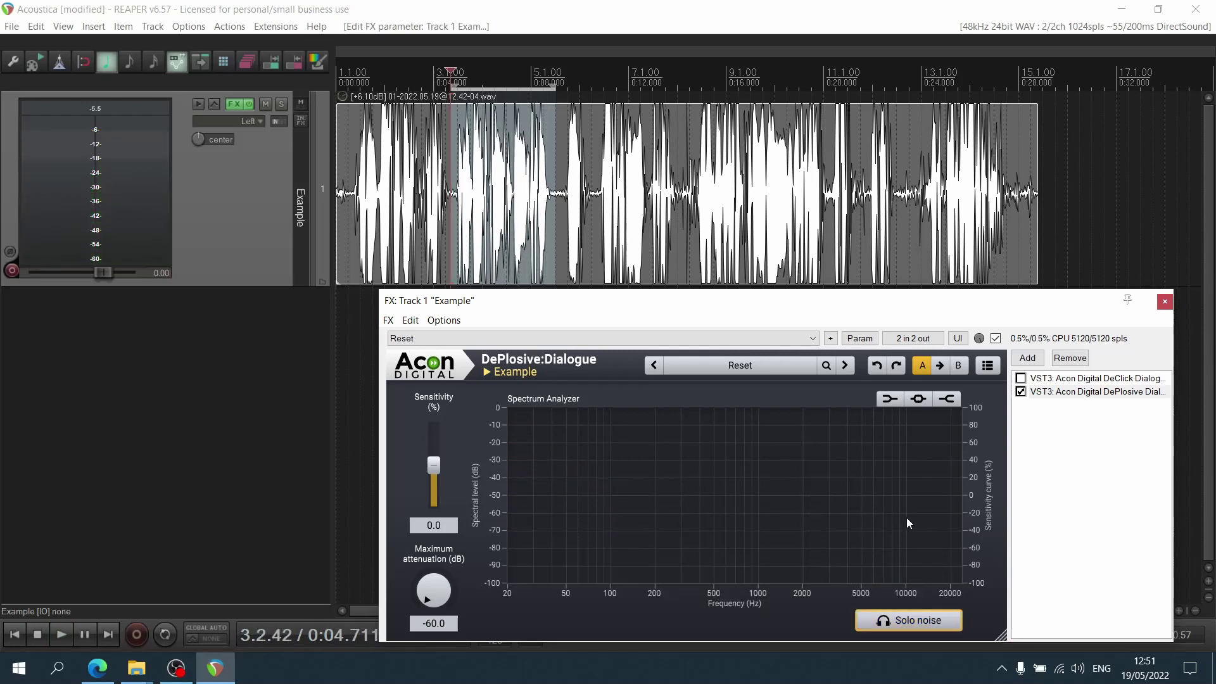
Add low, peak and high bands, raising the mid peak, low to -80 dB, high to 752.8 Hz
{"action": "left_click", "coordinate": [890, 399]}
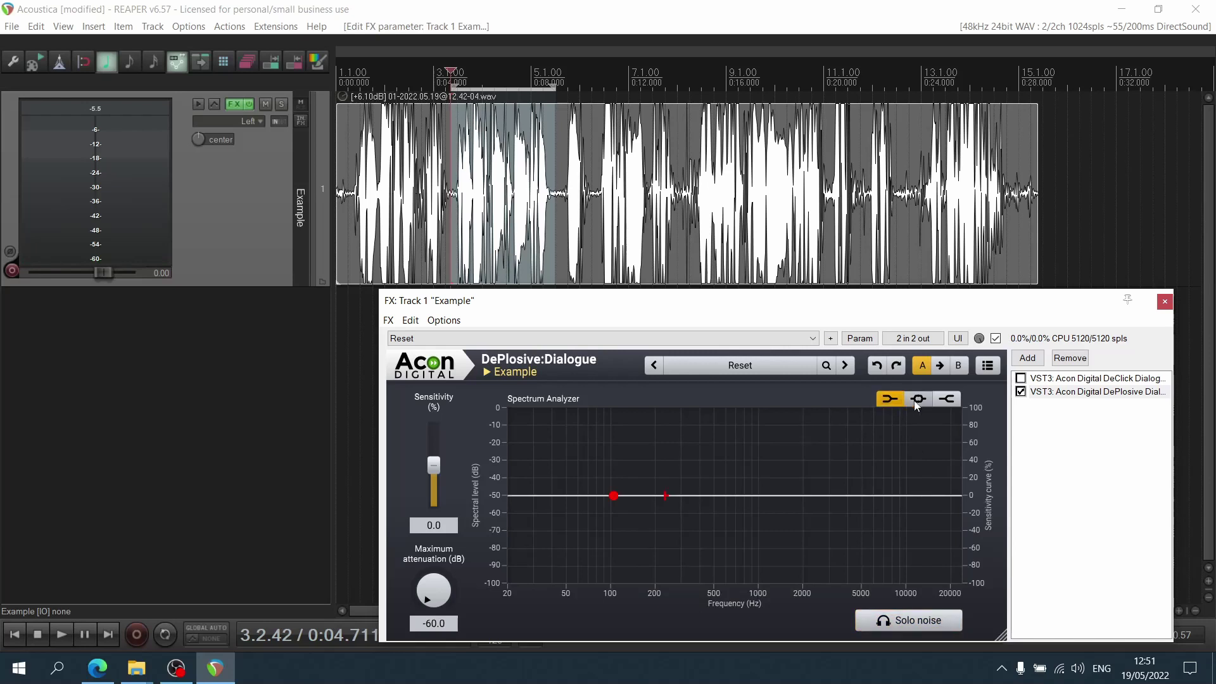
{"action": "left_click", "coordinate": [918, 399]}
{"action": "left_click", "coordinate": [946, 398]}
{"action": "left_click_drag", "start_coordinate": [720, 494], "coordinate": [696, 442]}
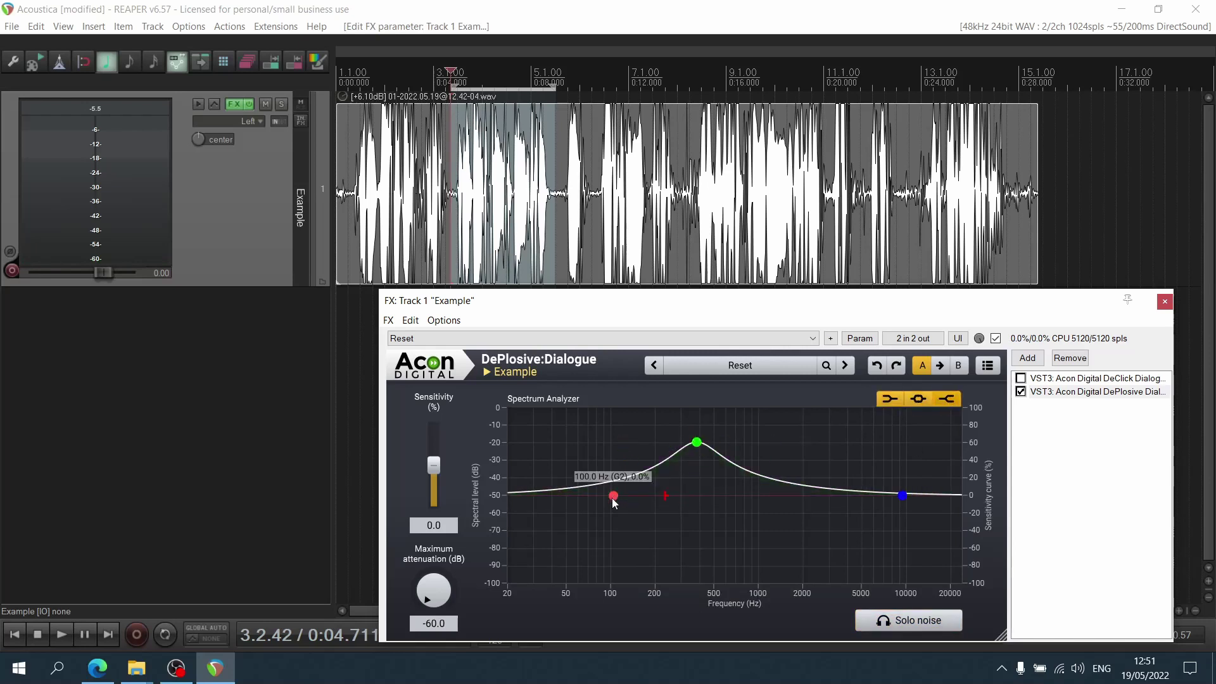
{"action": "left_click_drag", "start_coordinate": [613, 496], "coordinate": [610, 536]}
{"action": "left_click_drag", "start_coordinate": [902, 496], "coordinate": [746, 549]}
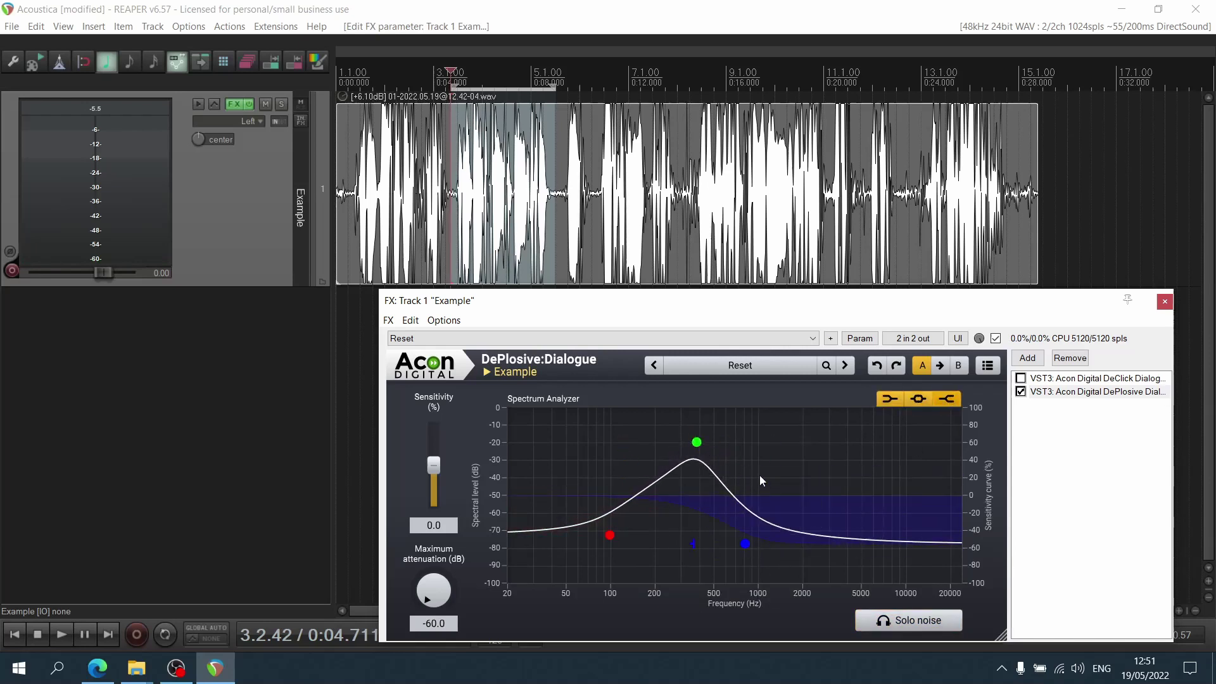
Raise DePlosive's sensitivity and reset maximum attenuation to its -60 dB default
{"action": "left_click_drag", "start_coordinate": [435, 474], "coordinate": [434, 441]}
{"action": "left_click_drag", "start_coordinate": [433, 591], "coordinate": [465, 367]}
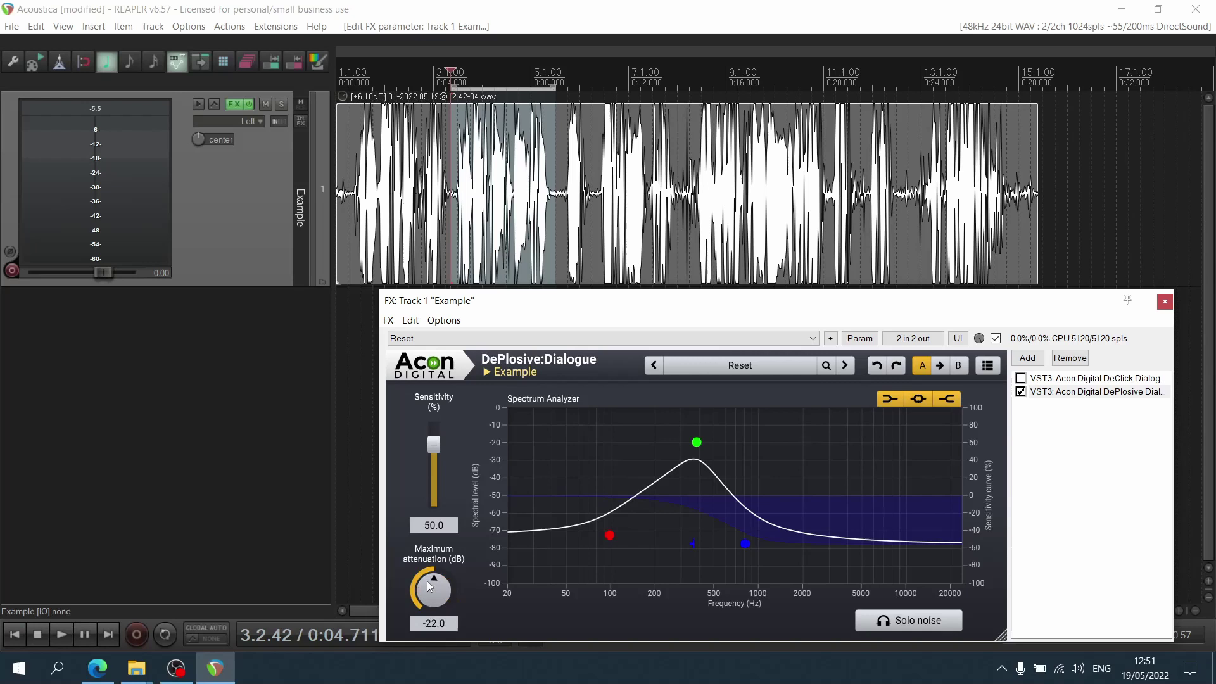
{"action": "double_click", "coordinate": [433, 590]}
Show DeClick's settings with DeClick enabled and DePlosive bypassed in the chain
{"action": "left_click", "coordinate": [1076, 378]}
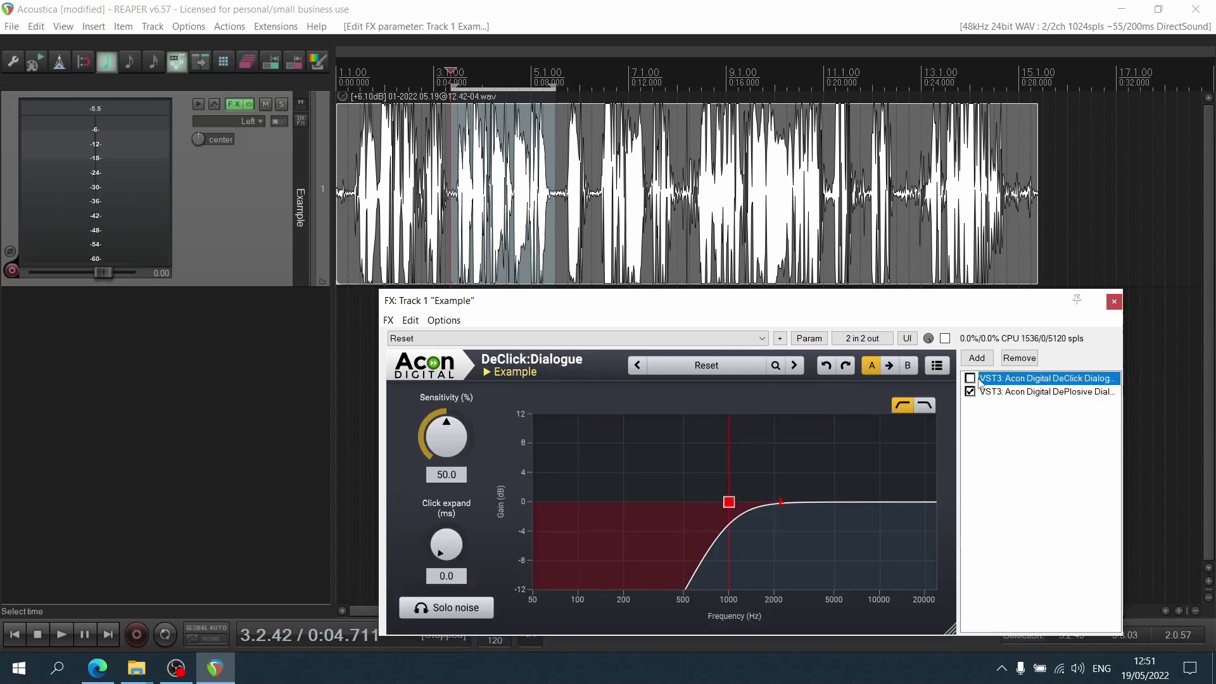
{"action": "left_click", "coordinate": [970, 391]}
{"action": "left_click", "coordinate": [970, 378]}
Flatten DeClick's filter curve with low-cut off, and reset click expand to 0 ms after trying 61.6 ms
{"action": "left_click", "coordinate": [924, 405]}
{"action": "left_click", "coordinate": [902, 406]}
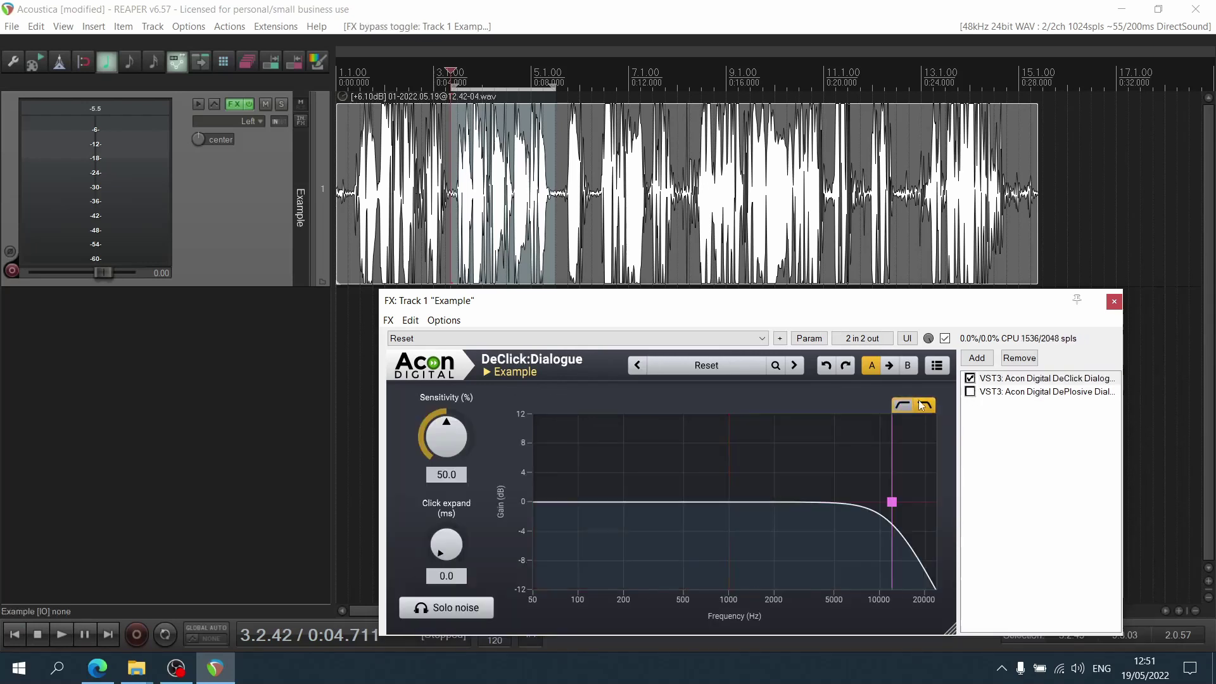
{"action": "left_click", "coordinate": [902, 405]}
{"action": "left_click", "coordinate": [902, 405]}
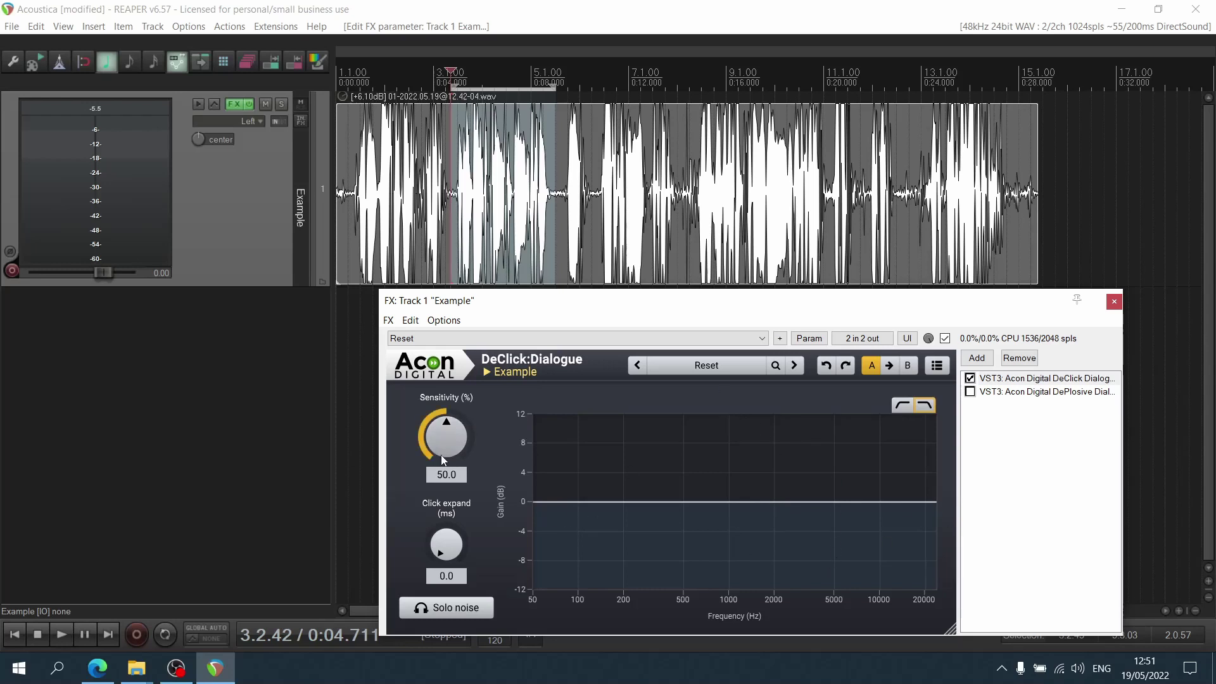
{"action": "left_click_drag", "start_coordinate": [466, 555], "coordinate": [443, 570]}
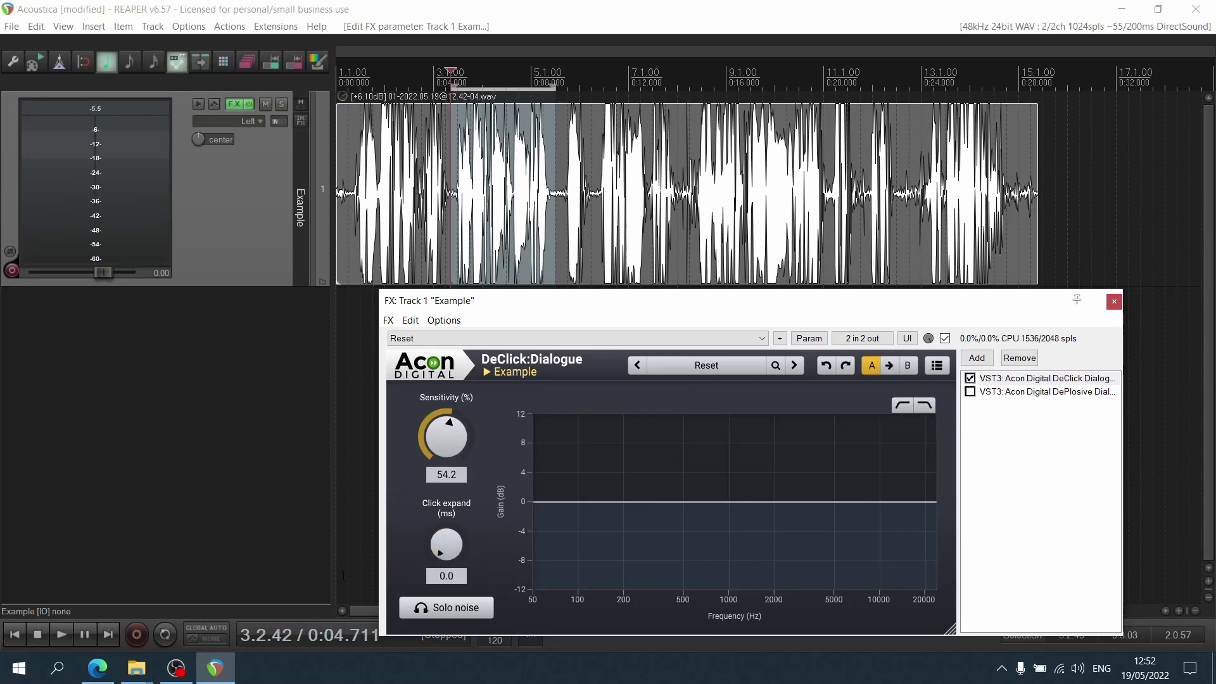
{"action": "left_click", "coordinate": [460, 610]}
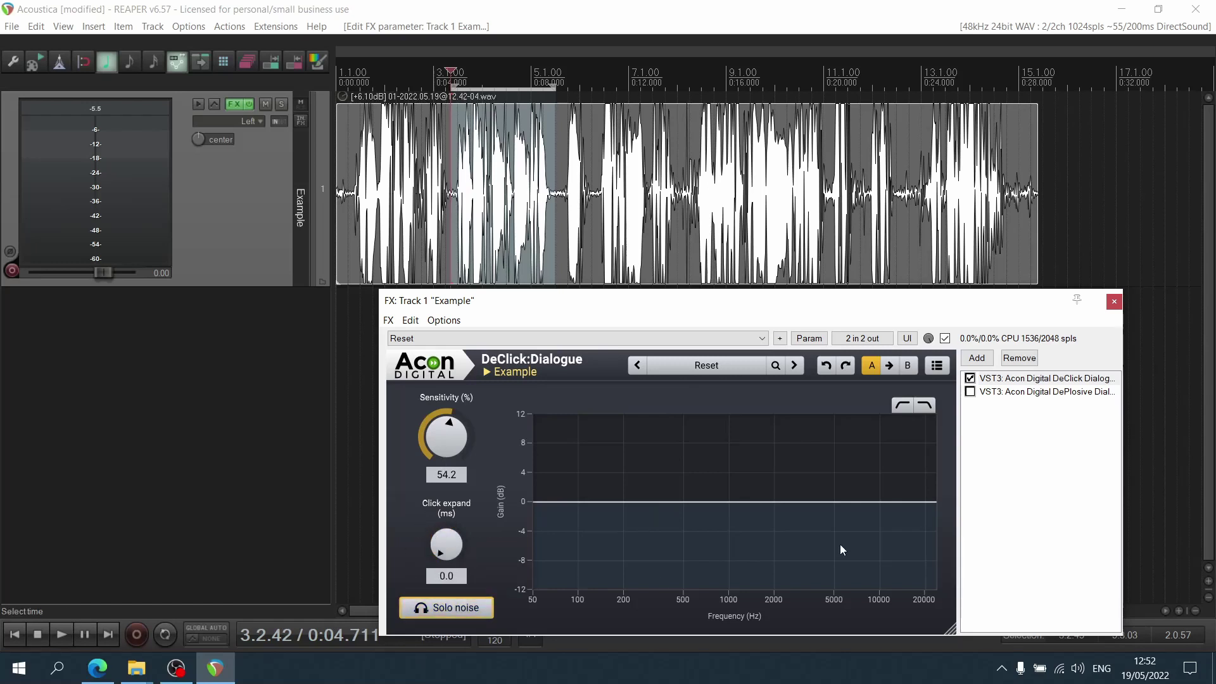